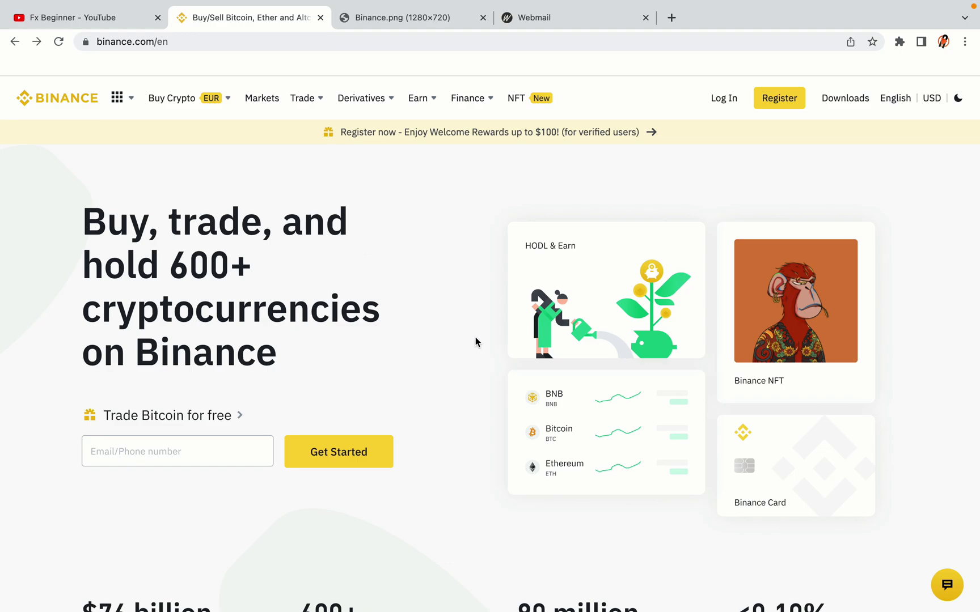
Step: Examine the Binance home page's sections on trading statistics, popular cryptocurrencies, portfolio building, app downloads, security and help, and view the Binance.png image
scroll(475, 341, "down", 4)
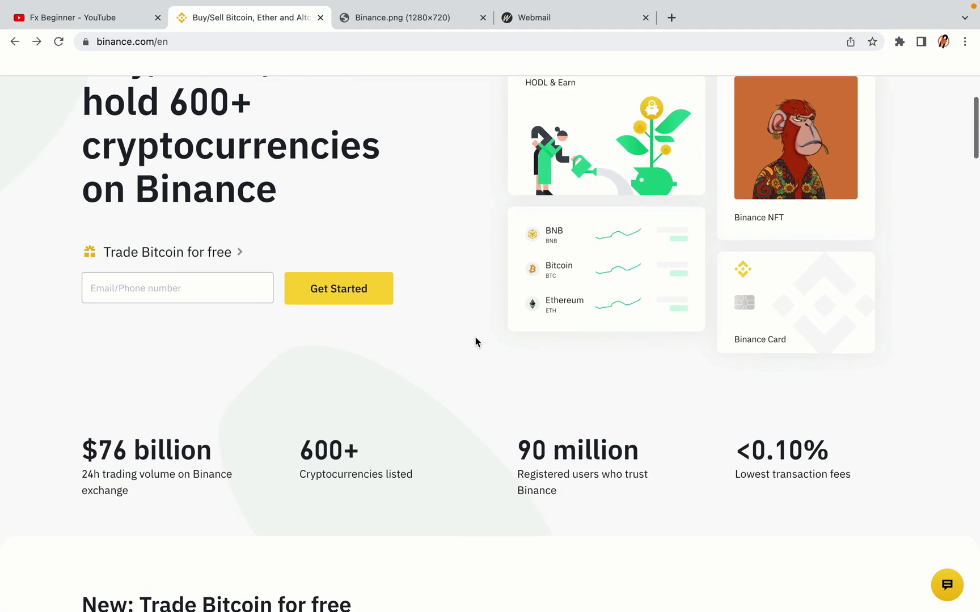
scroll(475, 340, "down", 4)
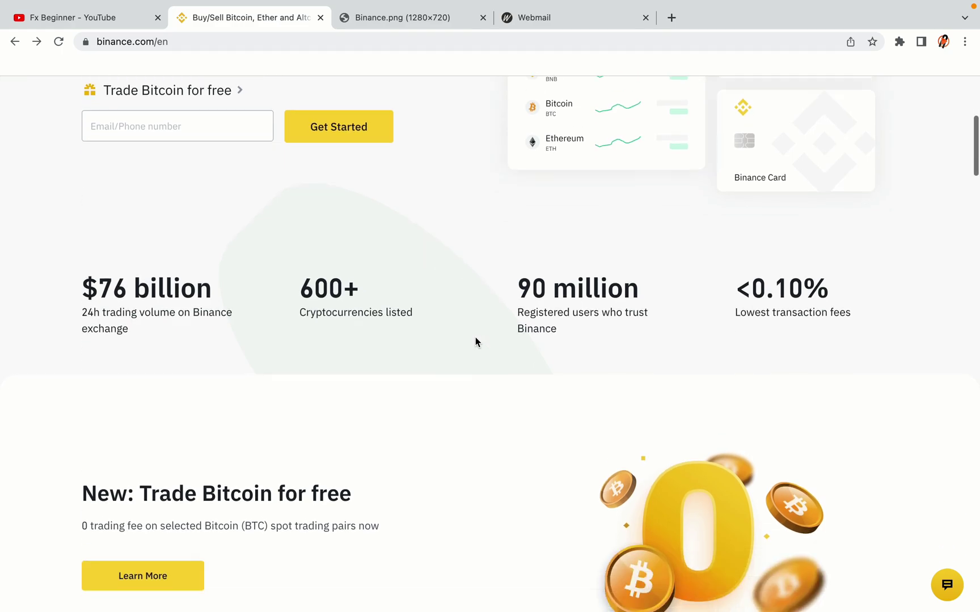
scroll(475, 341, "down", 1)
scroll(475, 341, "up", 3)
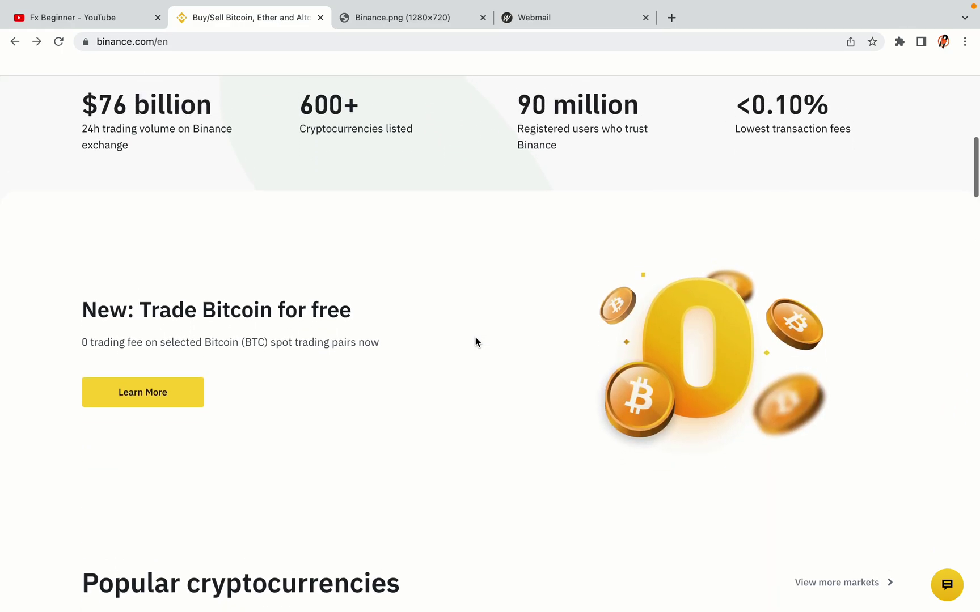
scroll(476, 341, "down", 8)
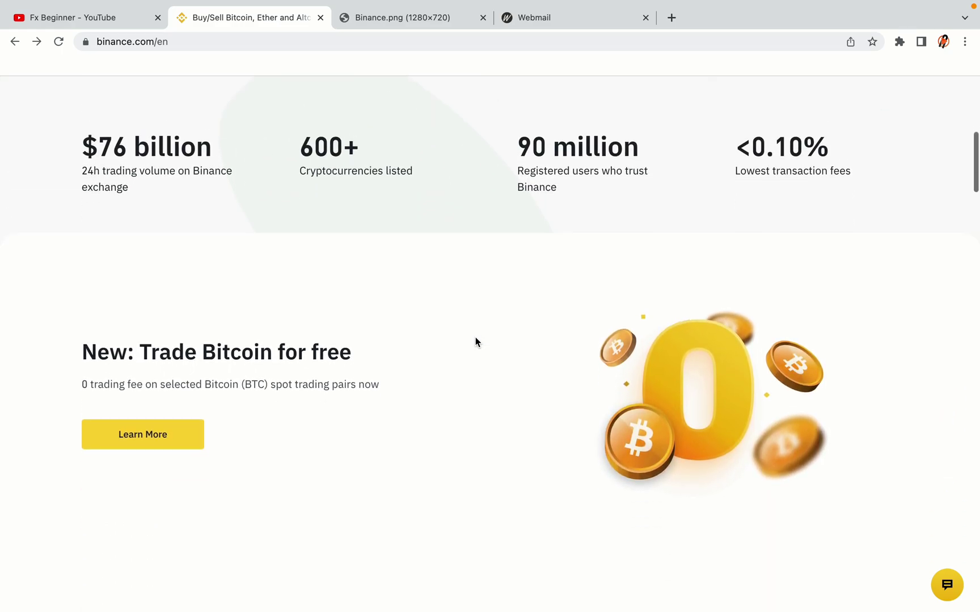
scroll(476, 341, "down", 2)
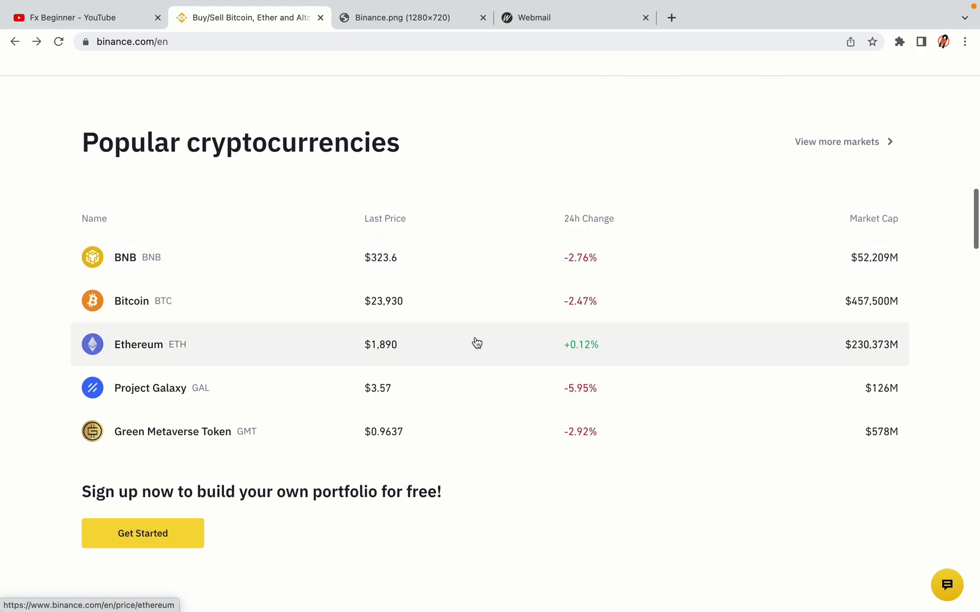
scroll(476, 343, "down", 9)
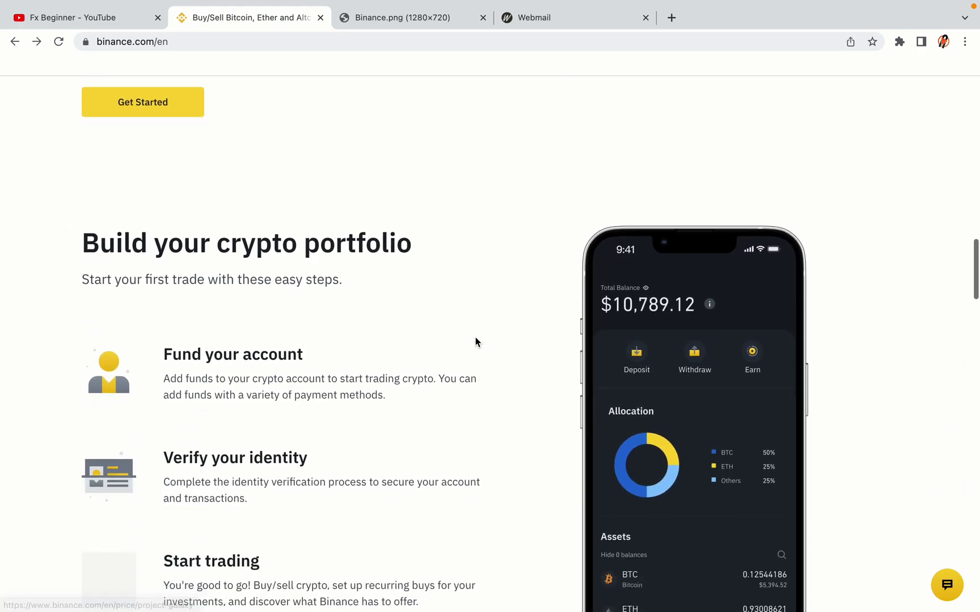
scroll(475, 340, "down", 1)
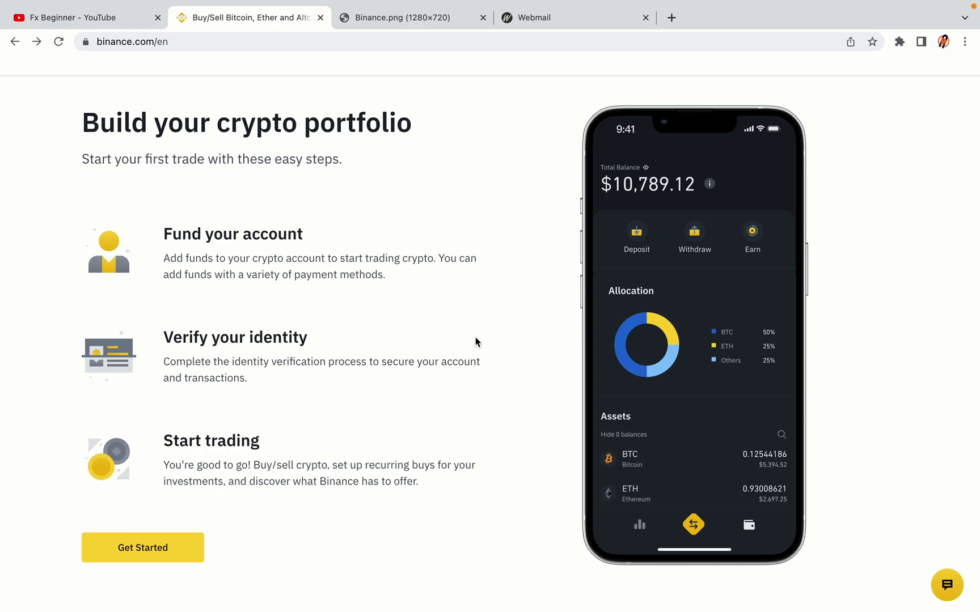
scroll(476, 341, "down", 10)
scroll(476, 342, "down", 9)
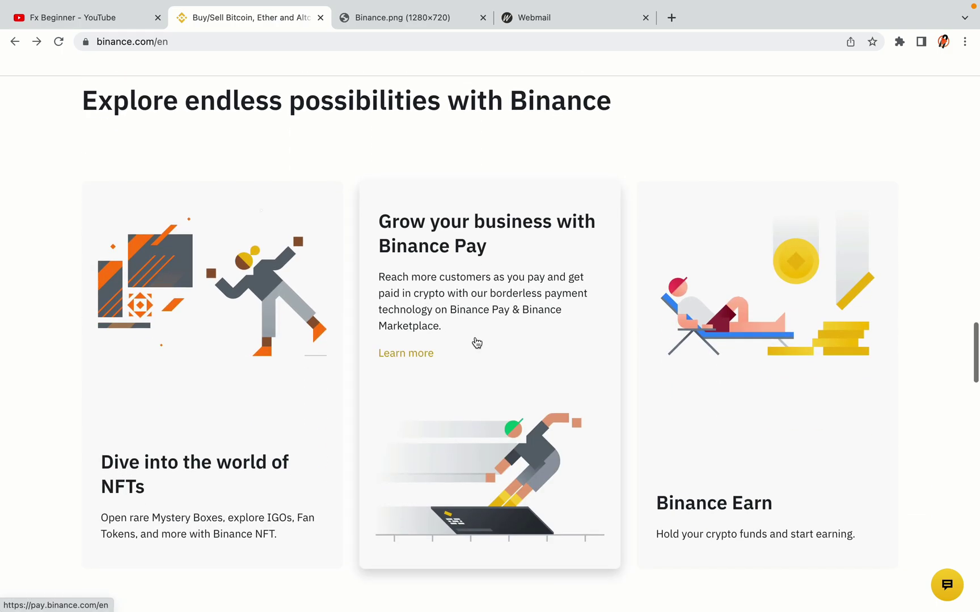
scroll(476, 342, "down", 2)
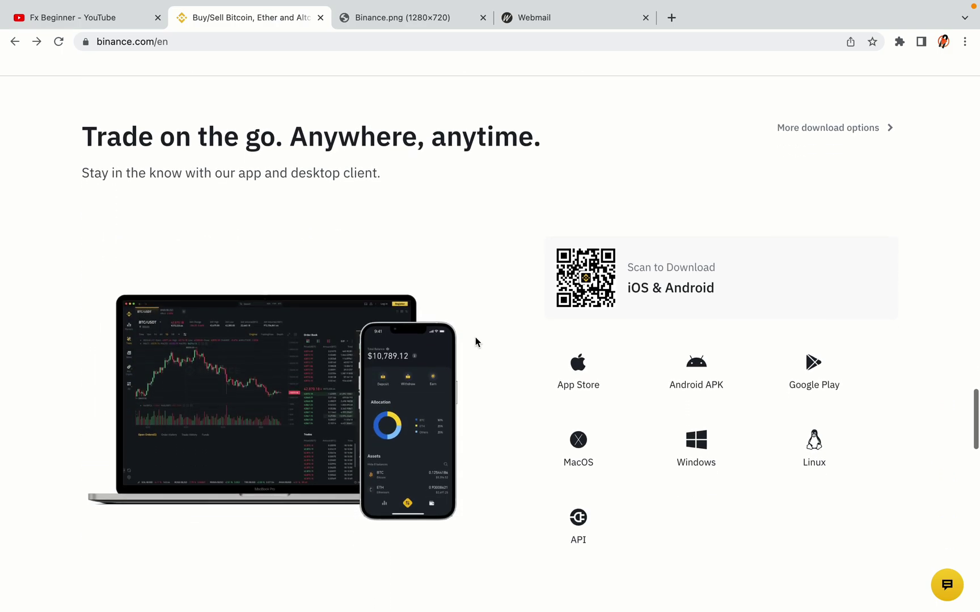
scroll(475, 342, "down", 8)
scroll(475, 342, "down", 2)
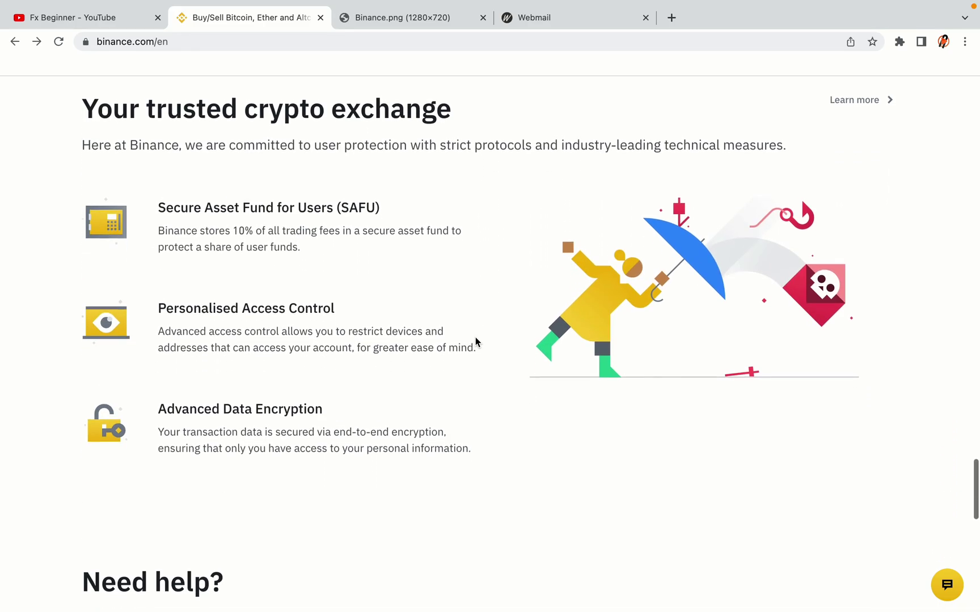
scroll(475, 337, "down", 7)
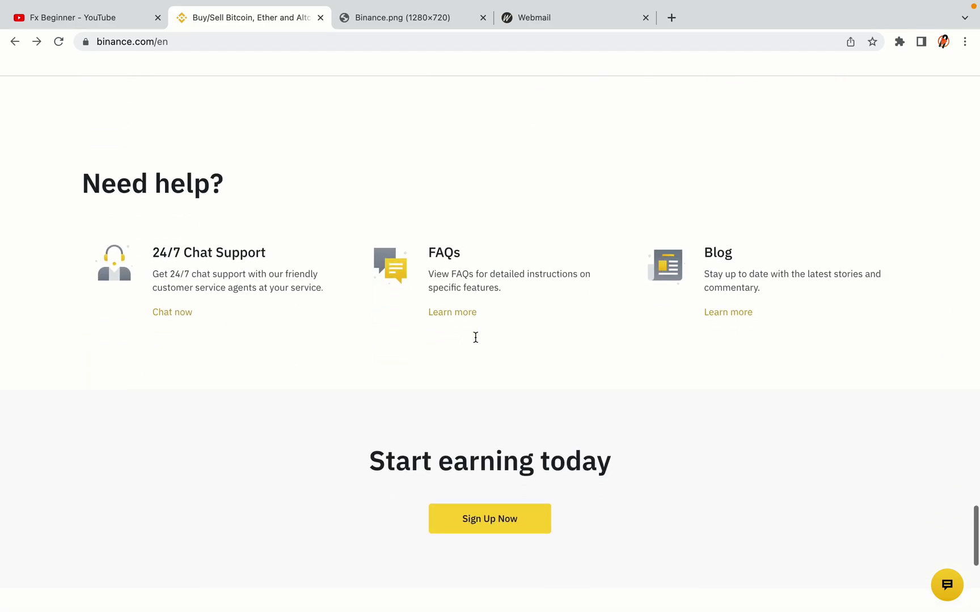
scroll(476, 342, "up", 4)
scroll(475, 340, "up", 20)
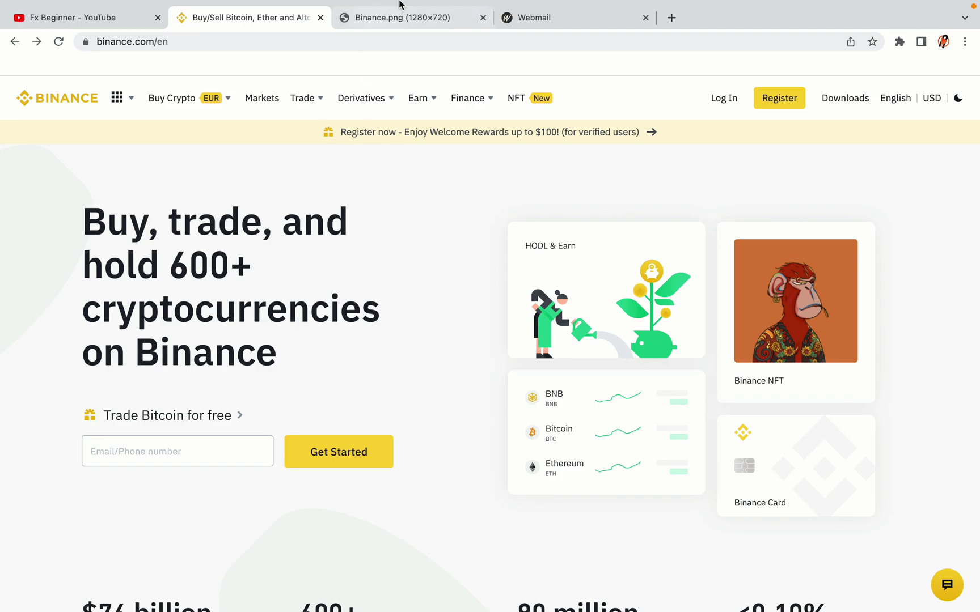
left_click(409, 16)
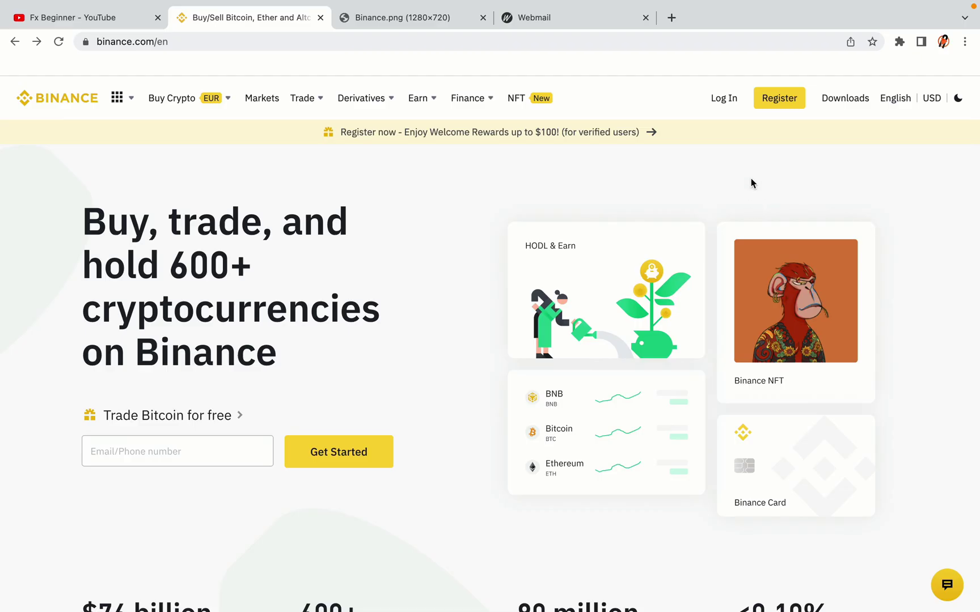
Step: Register a personal account by email, entering the personal email and account password and accepting the Terms of Service and Privacy Policy
left_click(787, 104)
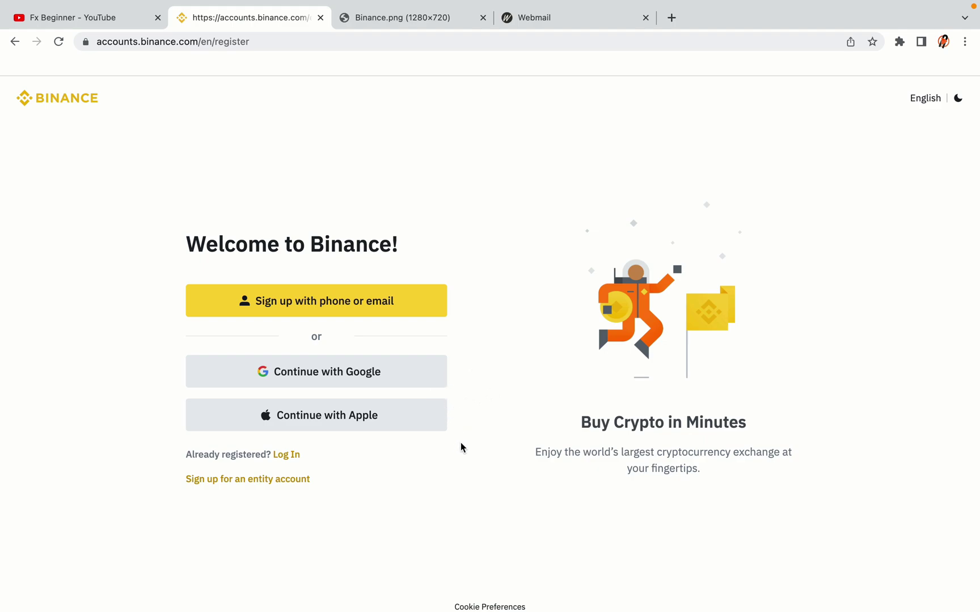
left_click(403, 310)
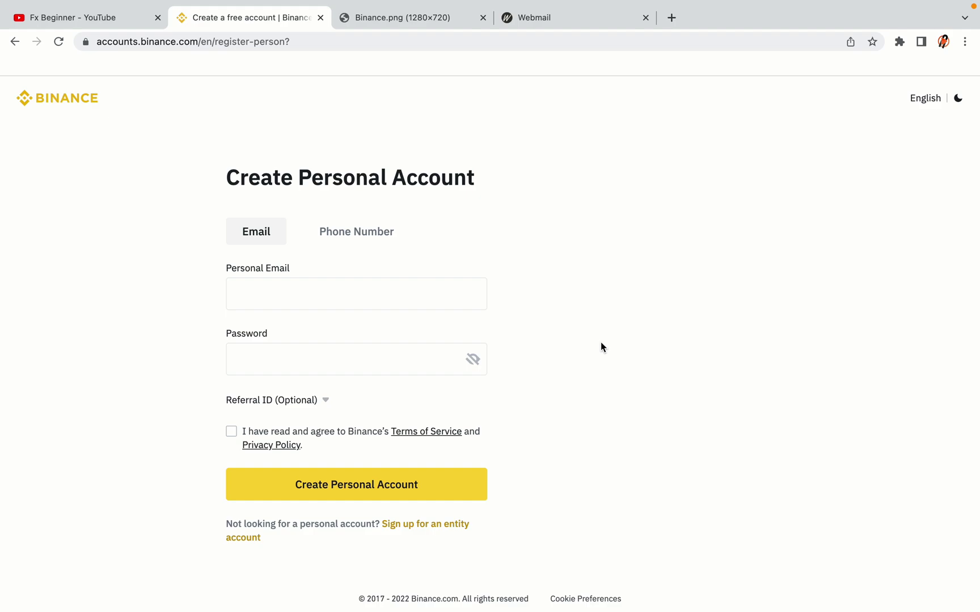
left_click(453, 356)
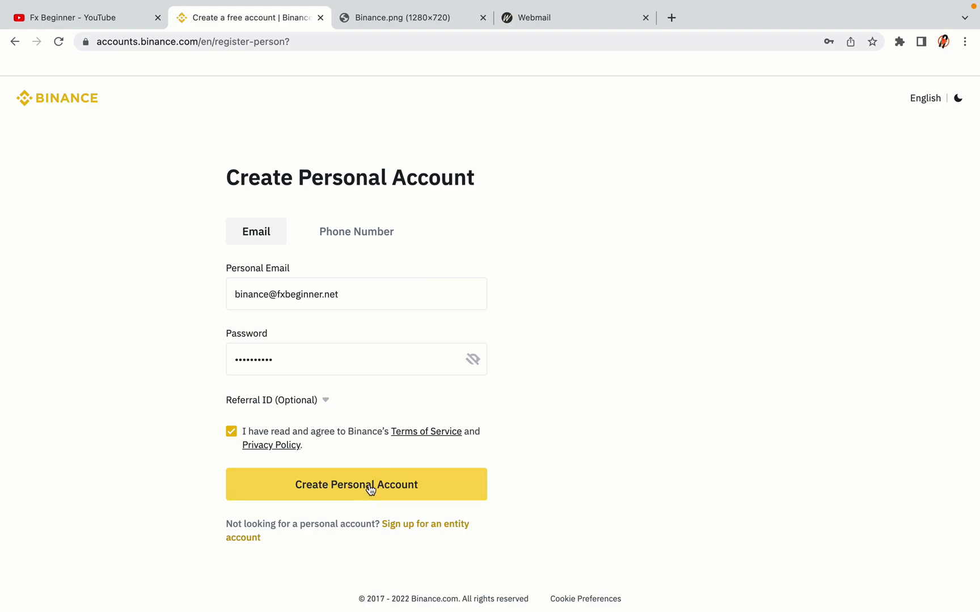
left_click(374, 492)
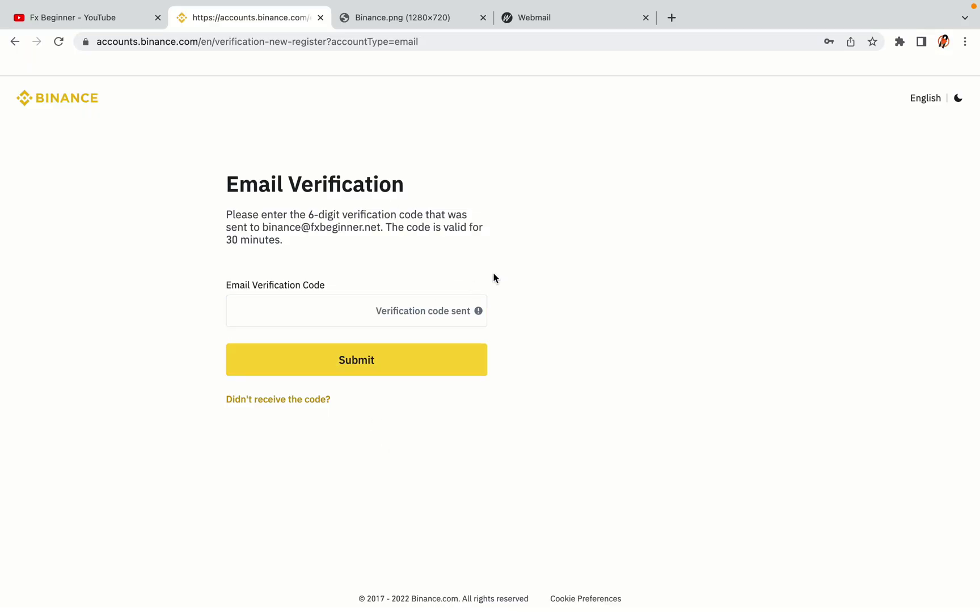
Step: Switch to Webmail and open the Binance registration confirmation email in the inbox
left_click_drag(545, 17, 382, 17)
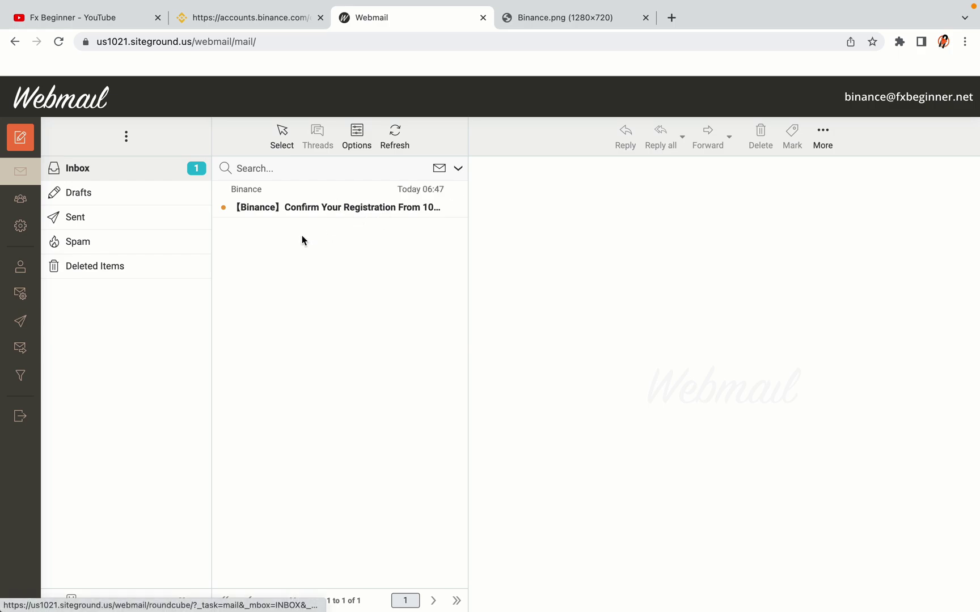
left_click(341, 205)
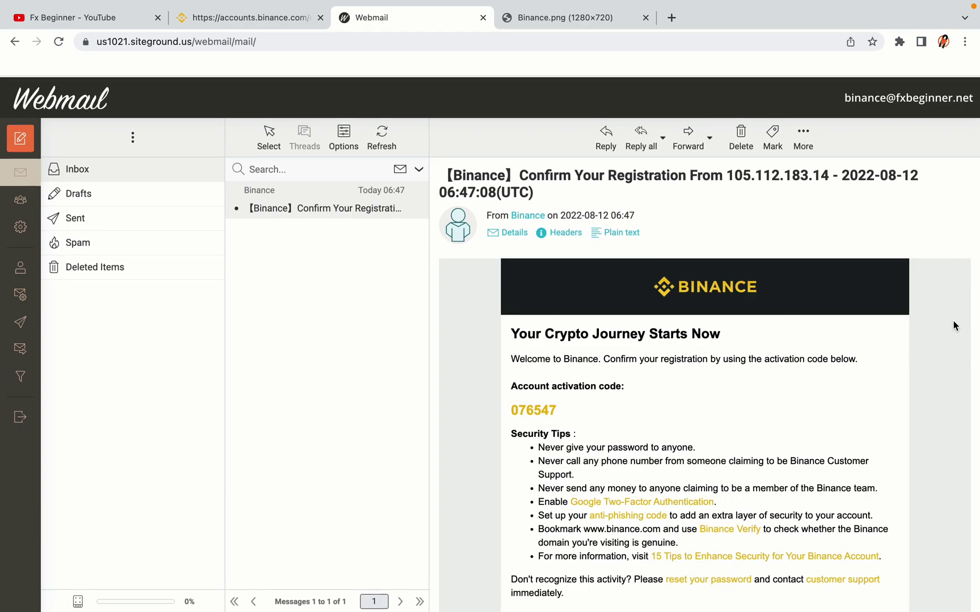
scroll(734, 328, "down", 1)
scroll(735, 327, "down", 3)
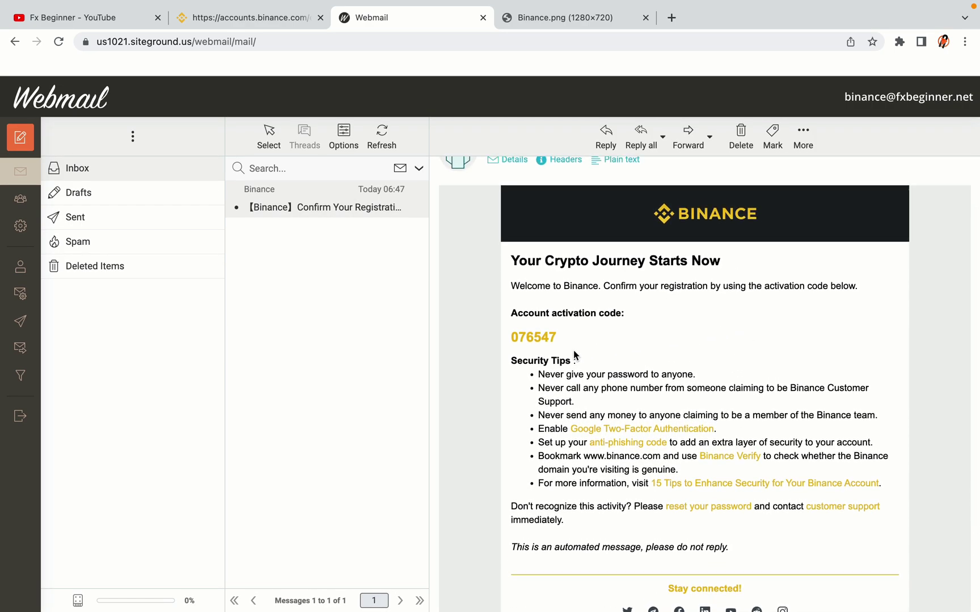
Step: Copy the account activation code from the confirmation email
left_click_drag(519, 343, 557, 336)
left_click(562, 339)
left_click_drag(512, 338, 556, 337)
right_click(545, 337)
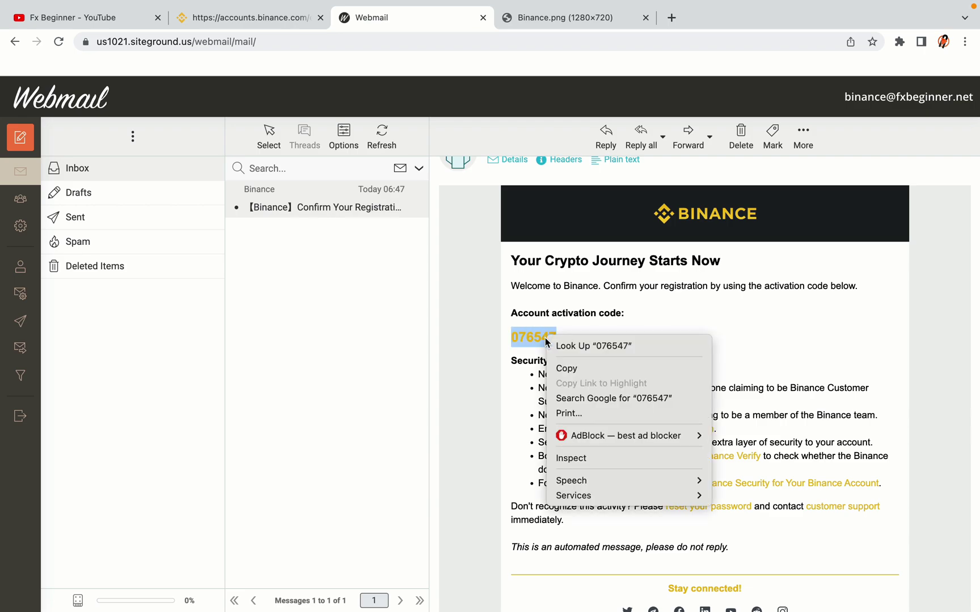
left_click(560, 366)
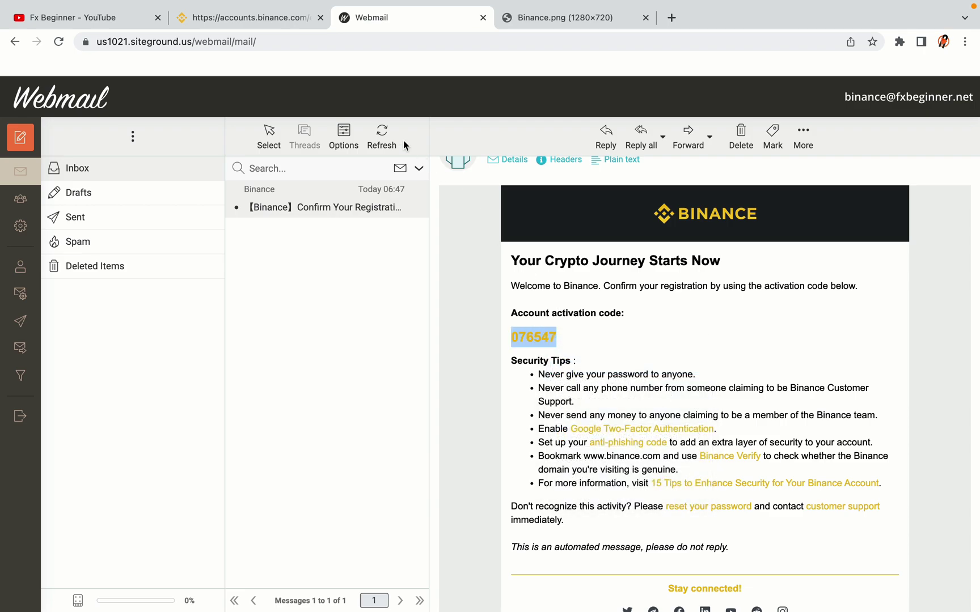
Step: Switch back to Binance, paste the code into the Email Verification Code field and submit it
left_click(255, 18)
left_click(276, 309)
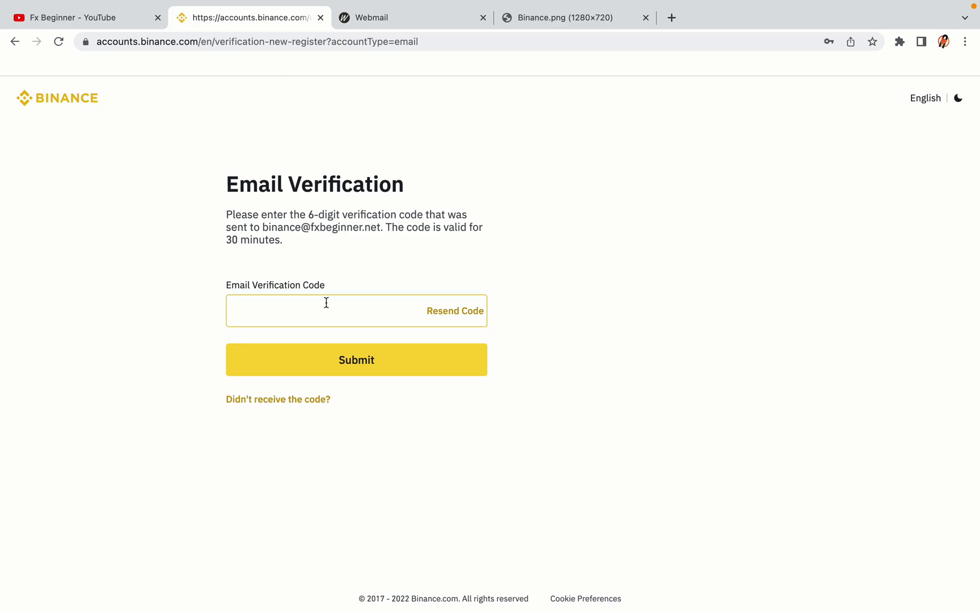
key("super+v")
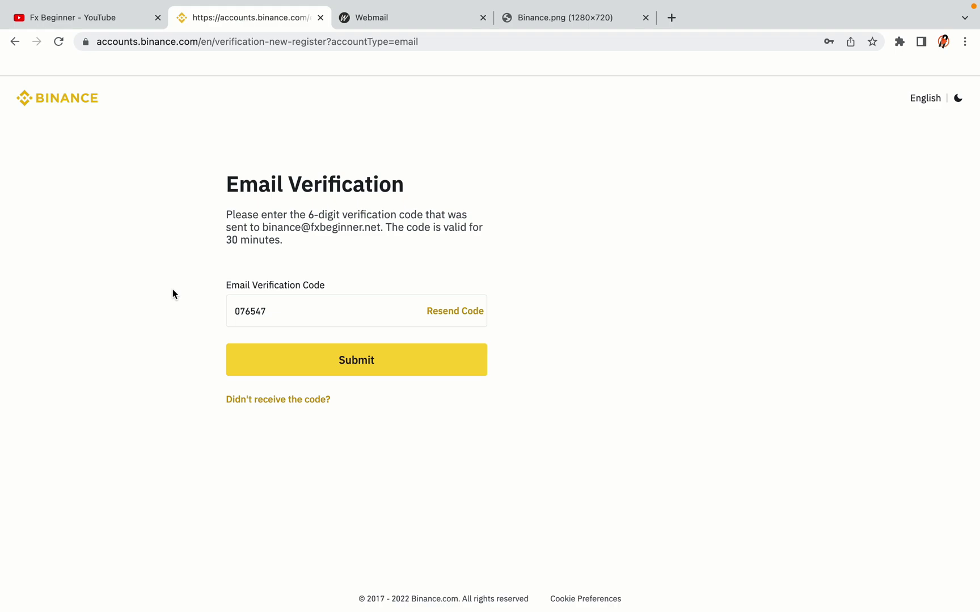
left_click(350, 199)
left_click(452, 373)
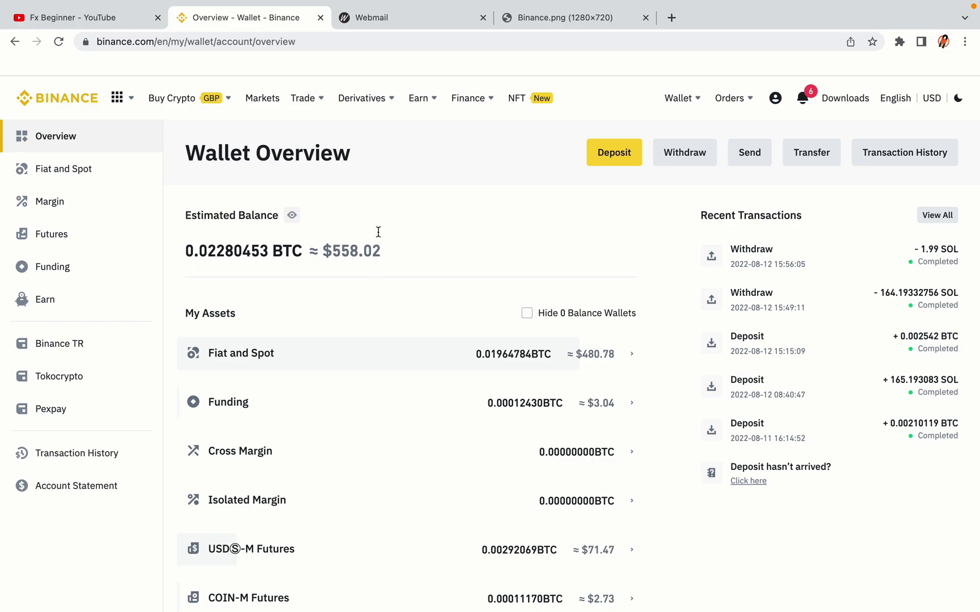
Step: Review the wallet overview and the Buy Crypto and Trade options, and return to the Binance home page
scroll(604, 266, "down", 6)
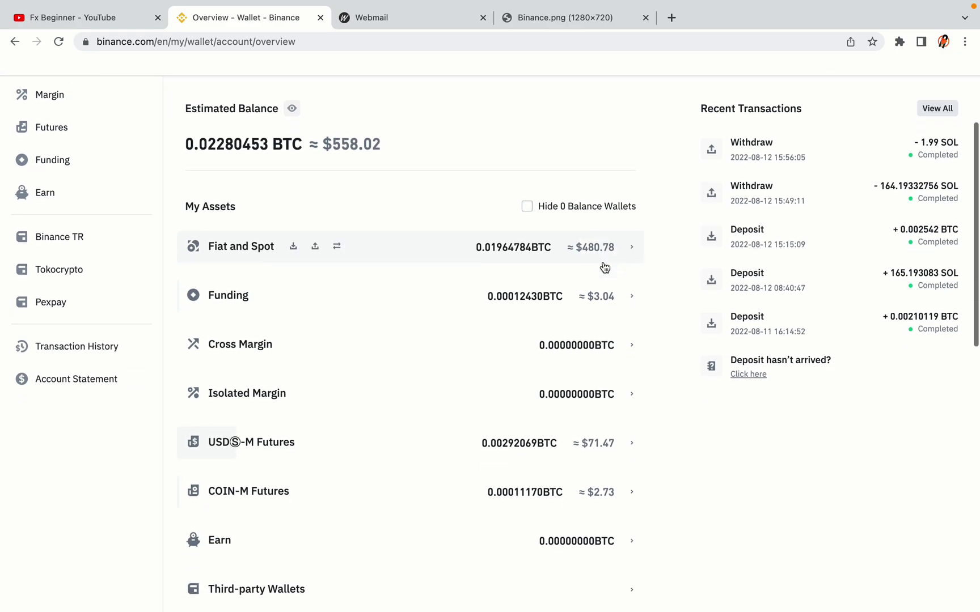
scroll(605, 267, "up", 6)
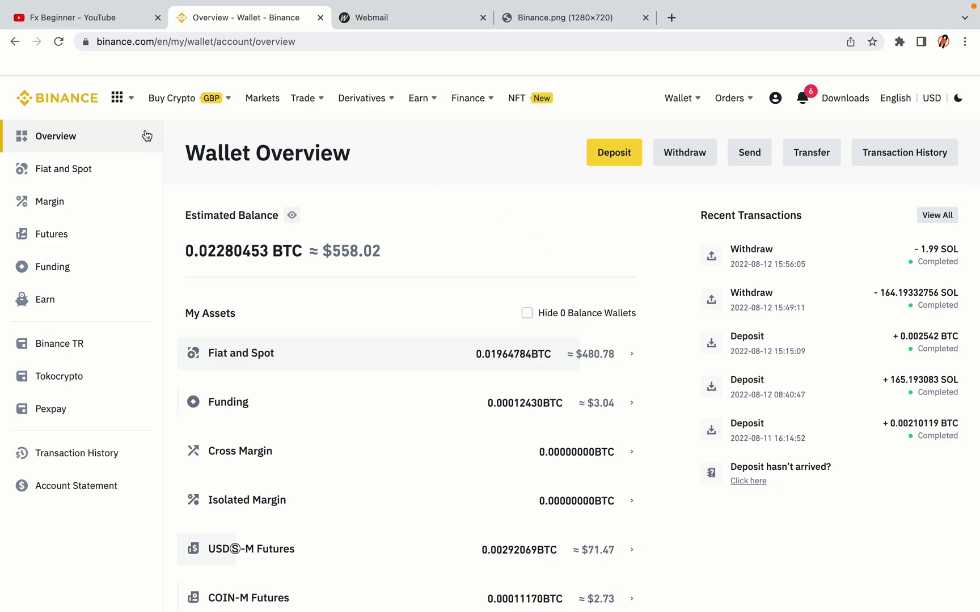
mouse_move(189, 100)
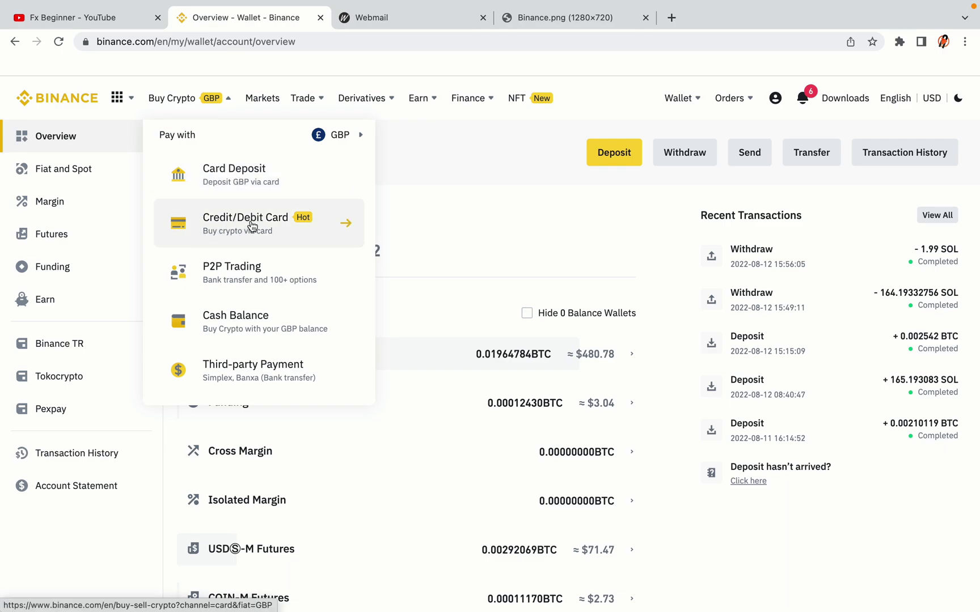
mouse_move(304, 100)
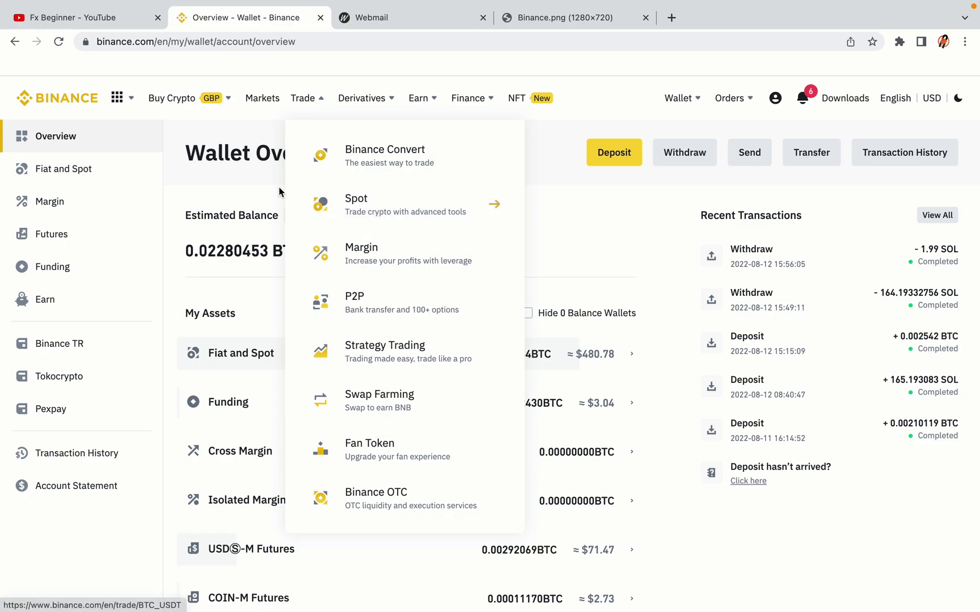
left_click(64, 94)
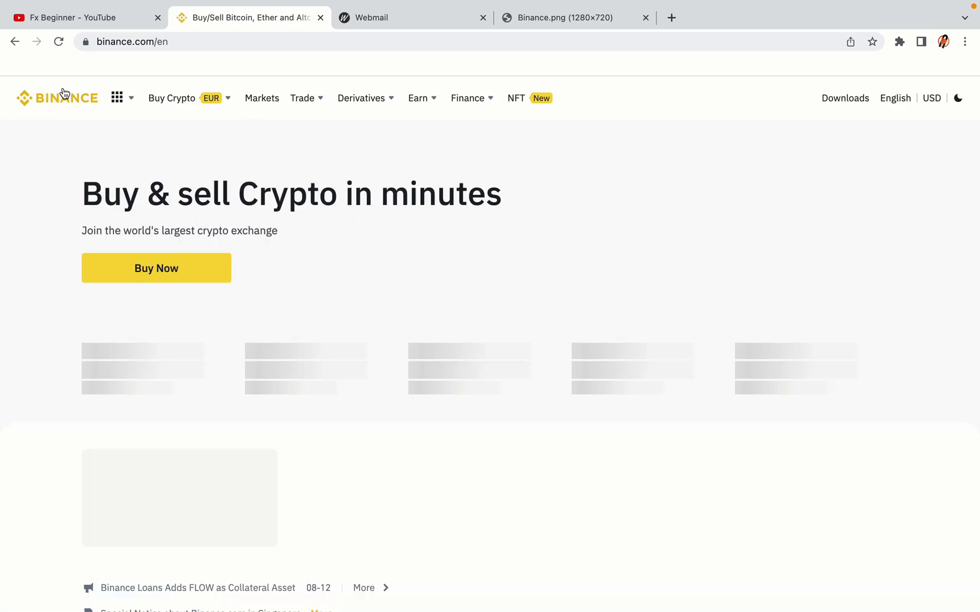